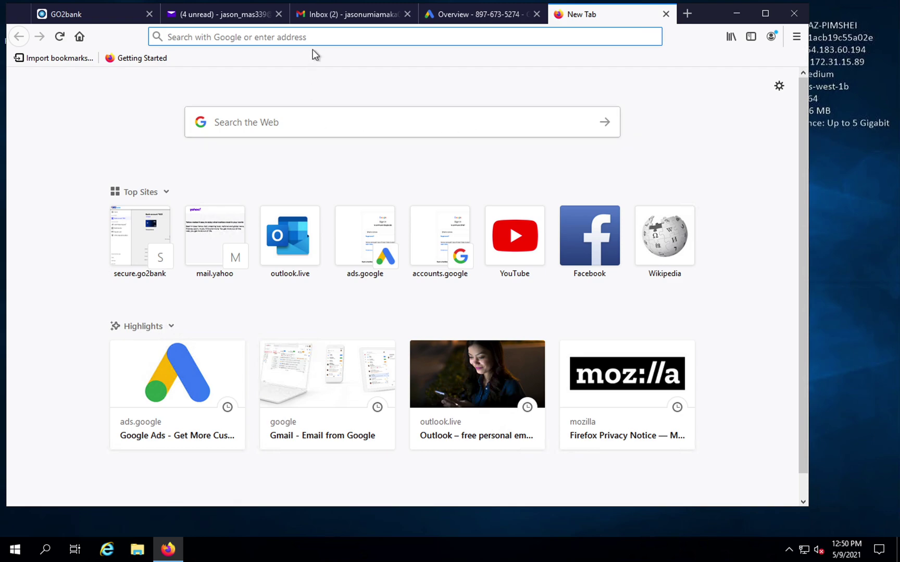
pyautogui.write('g')
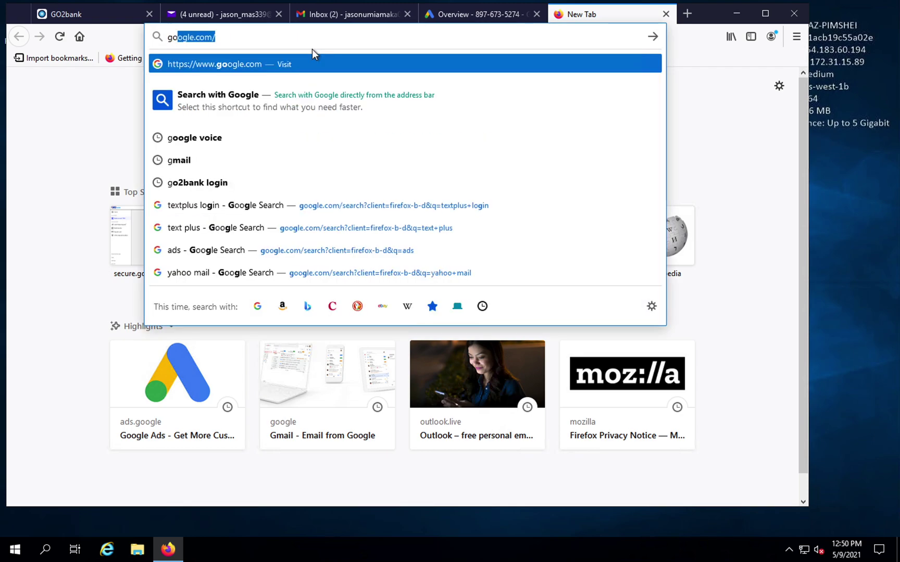
pyautogui.write('oogle')
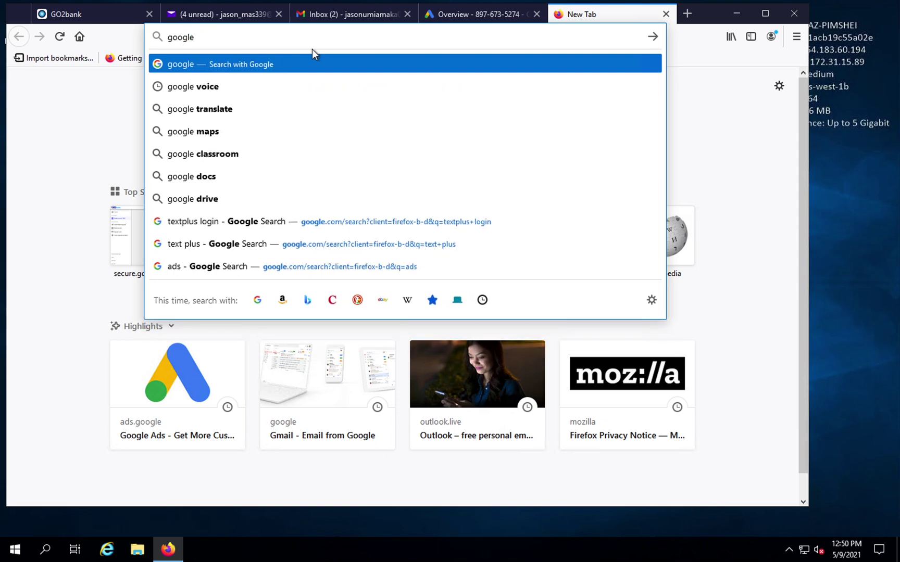
pyautogui.write(' voice')
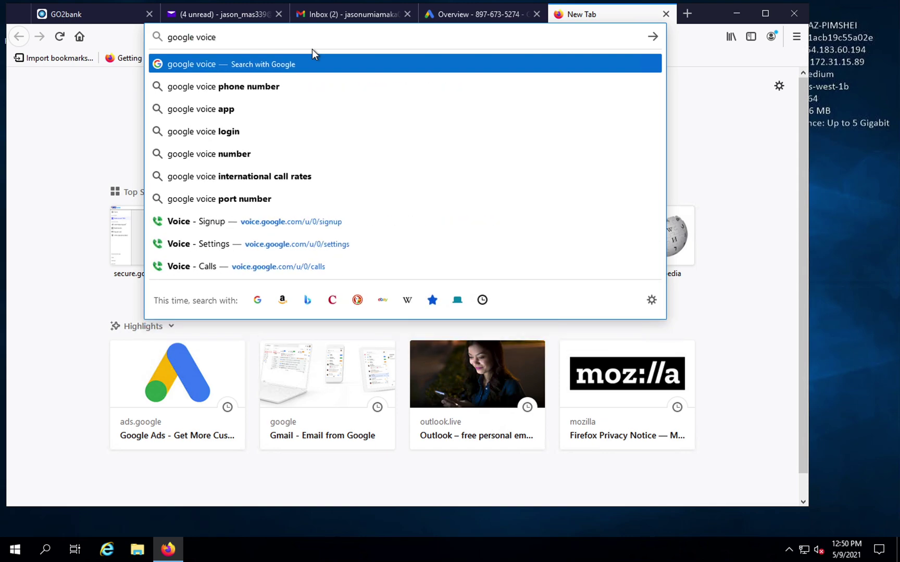
# Search for 'google voice' and open the Google Voice web app's calls page
pyautogui.press('Return')
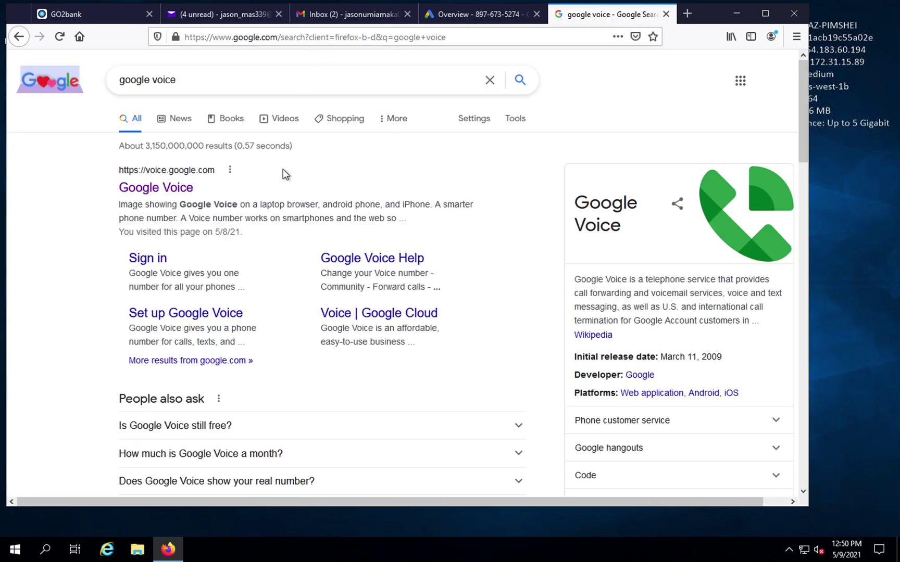
pyautogui.click(164, 192)
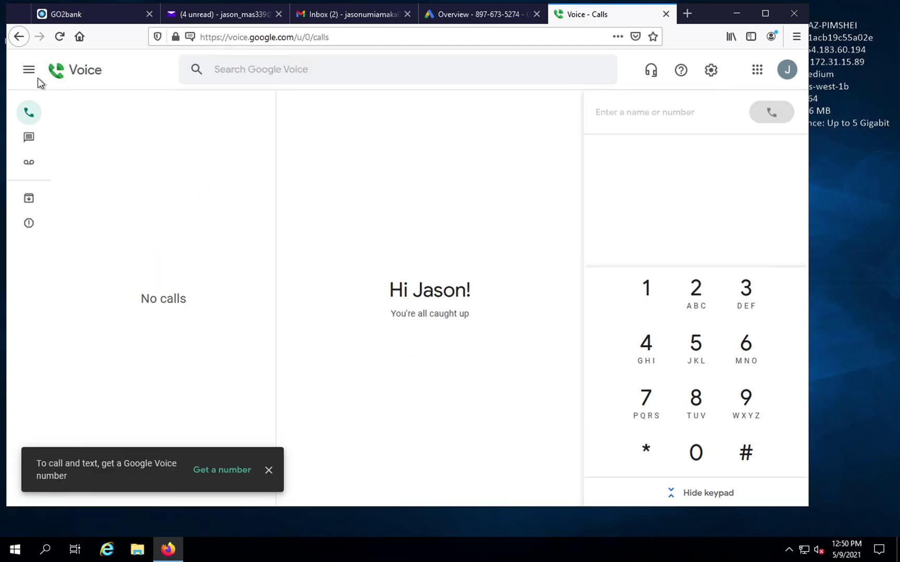
# From Settings, start getting a Voice number and list available San Jose, CA numbers
pyautogui.click(712, 71)
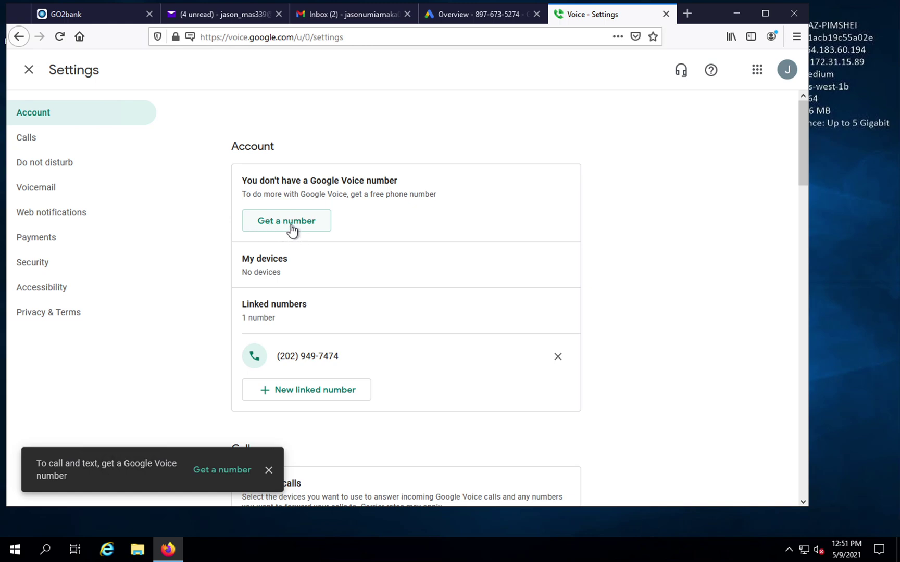
pyautogui.click(292, 231)
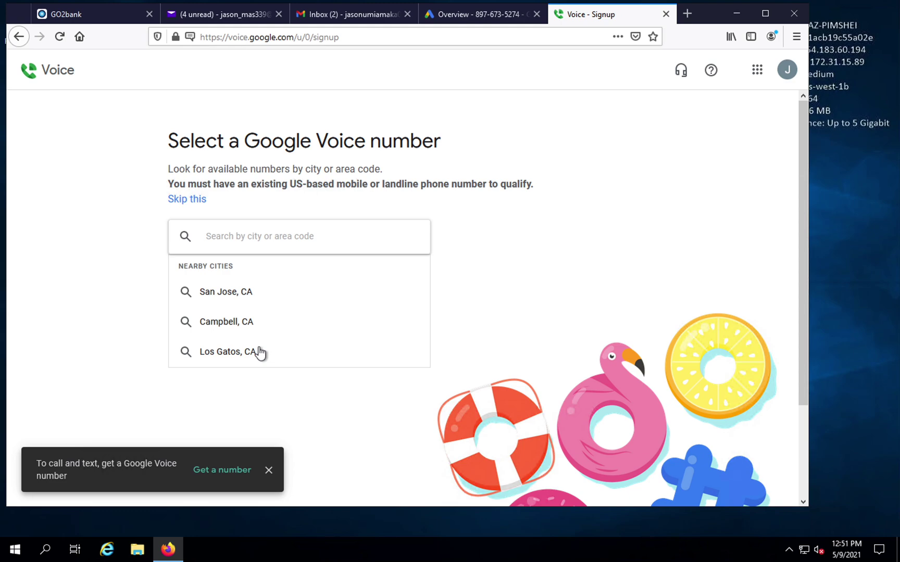
pyautogui.click(250, 294)
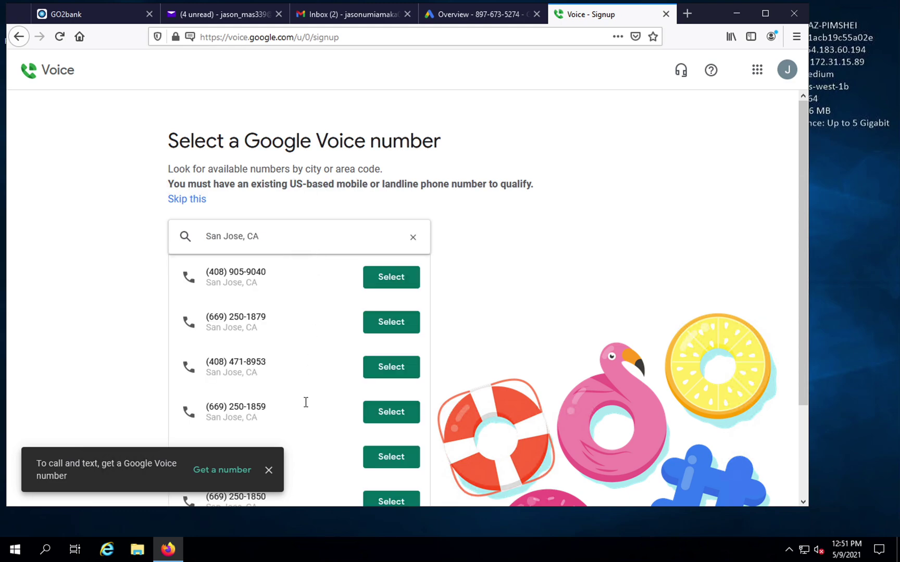
pyautogui.click(271, 473)
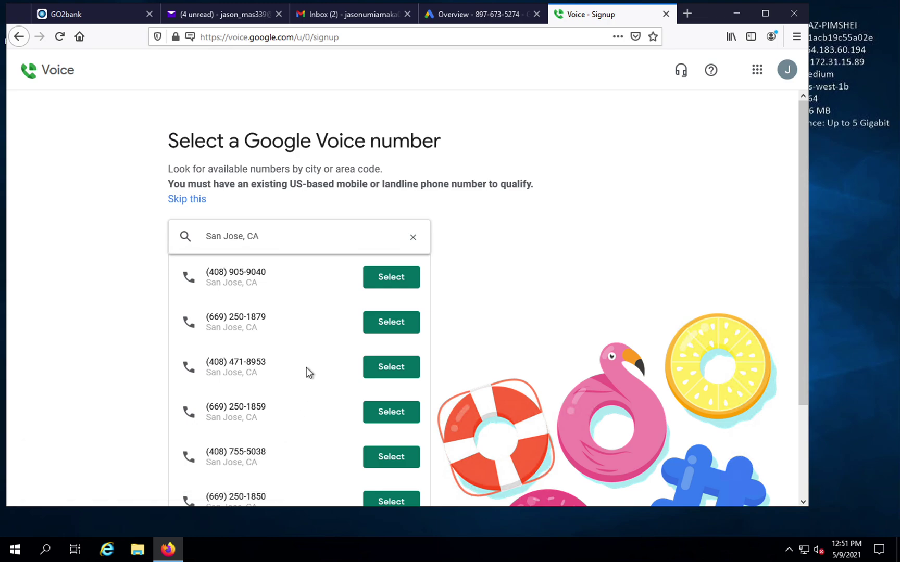
pyautogui.scroll(-1, 307, 367)
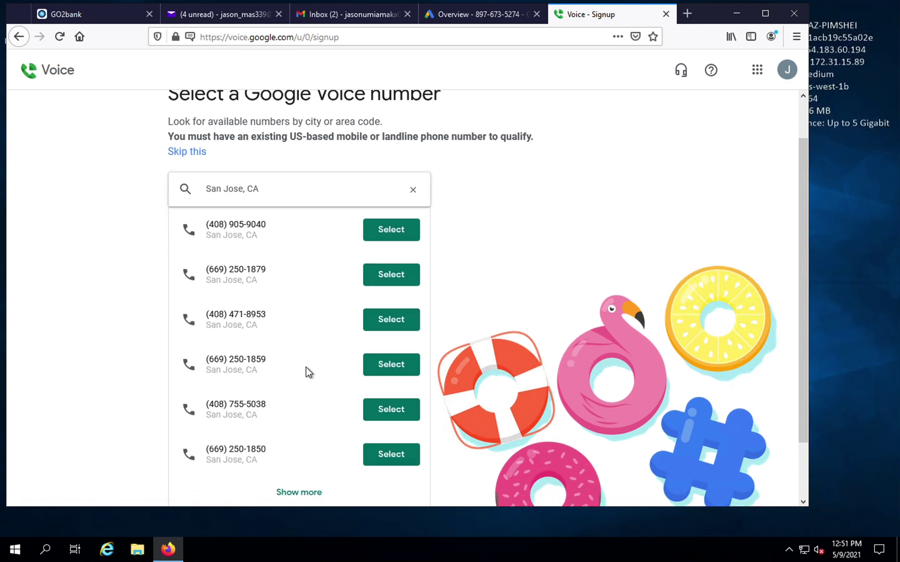
pyautogui.click(391, 230)
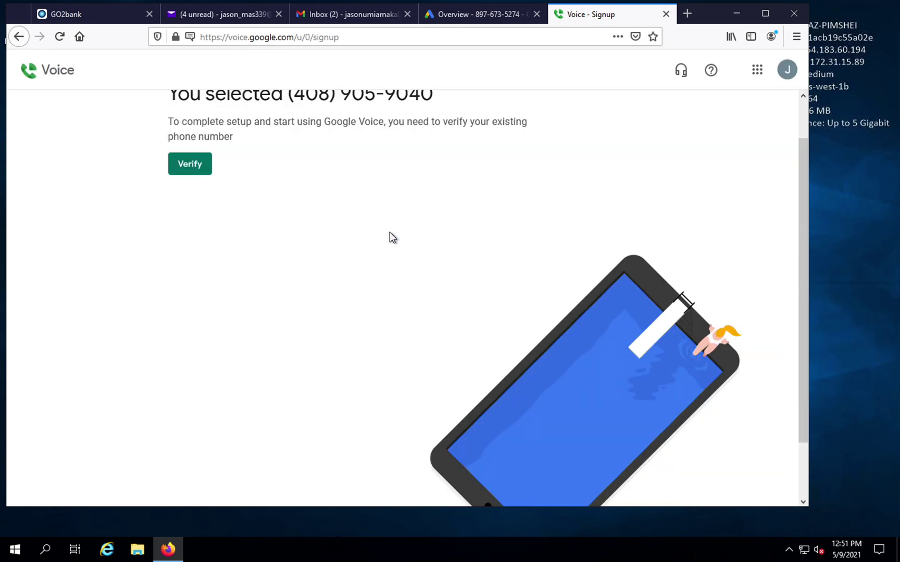
pyautogui.scroll(1, 390, 233)
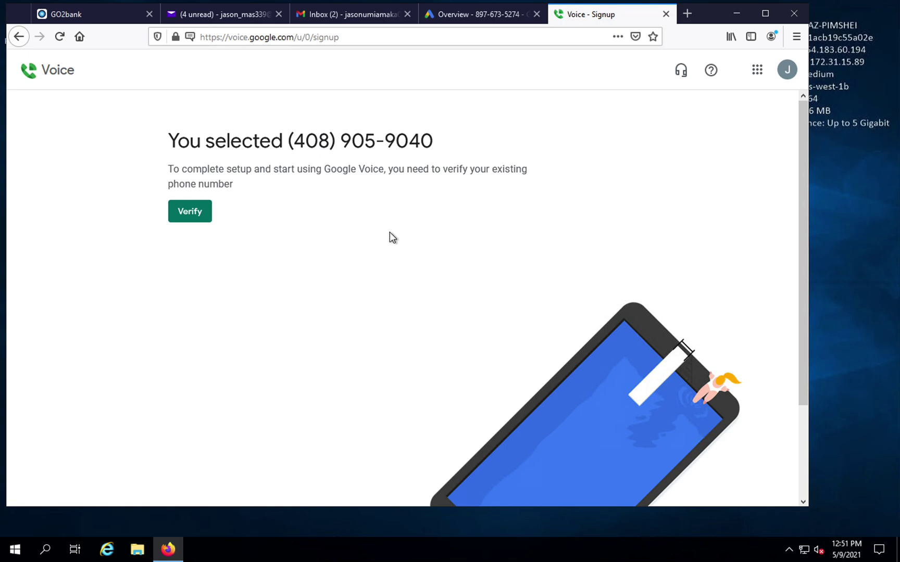
pyautogui.click(199, 215)
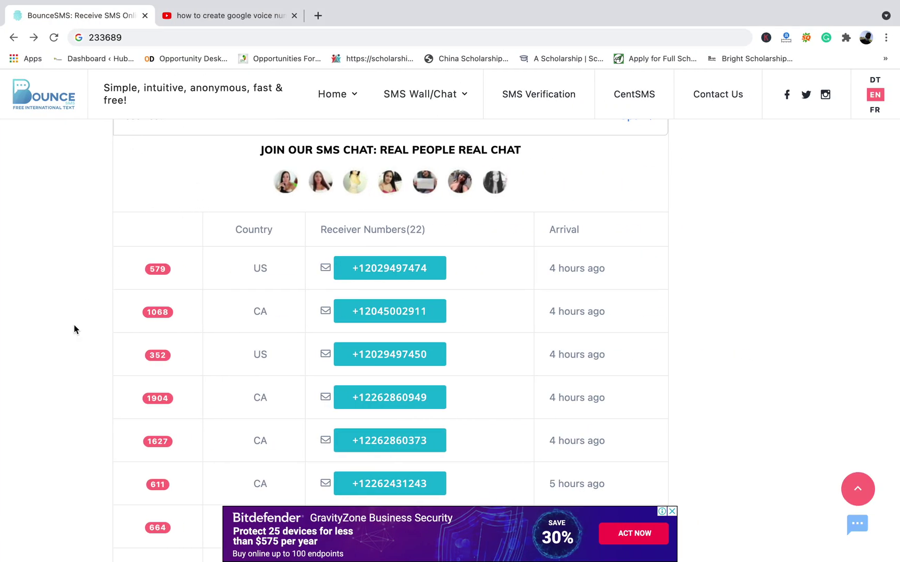
pyautogui.click(369, 323)
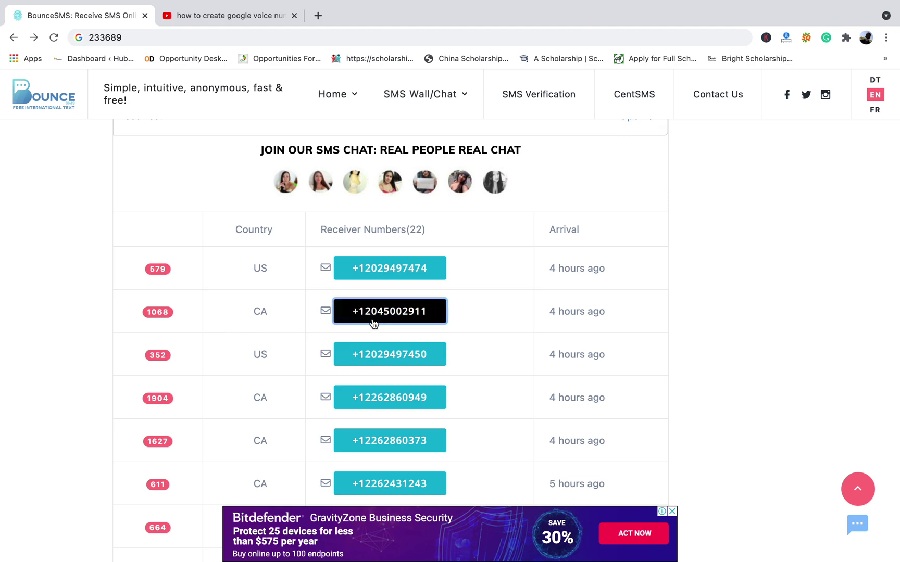
pyautogui.click(374, 318)
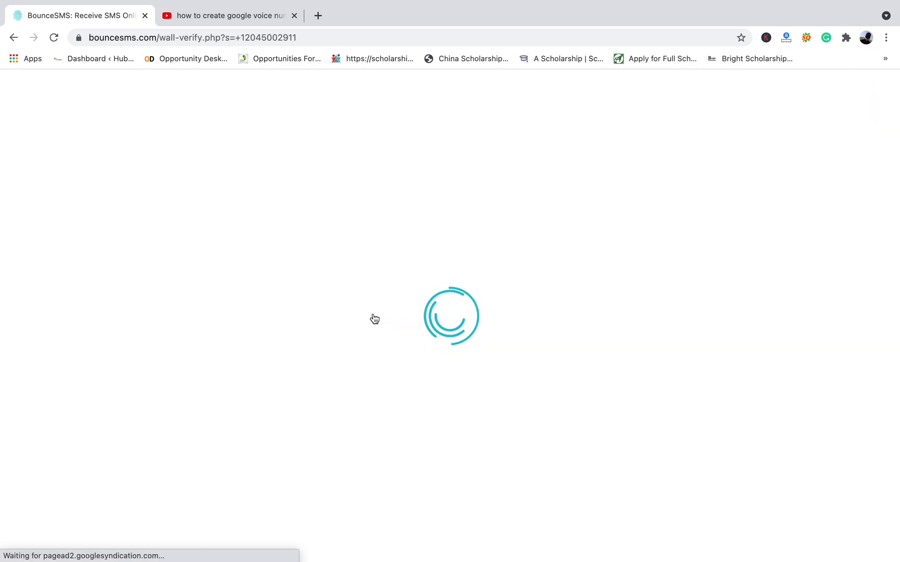
pyautogui.scroll(-3, 312, 391)
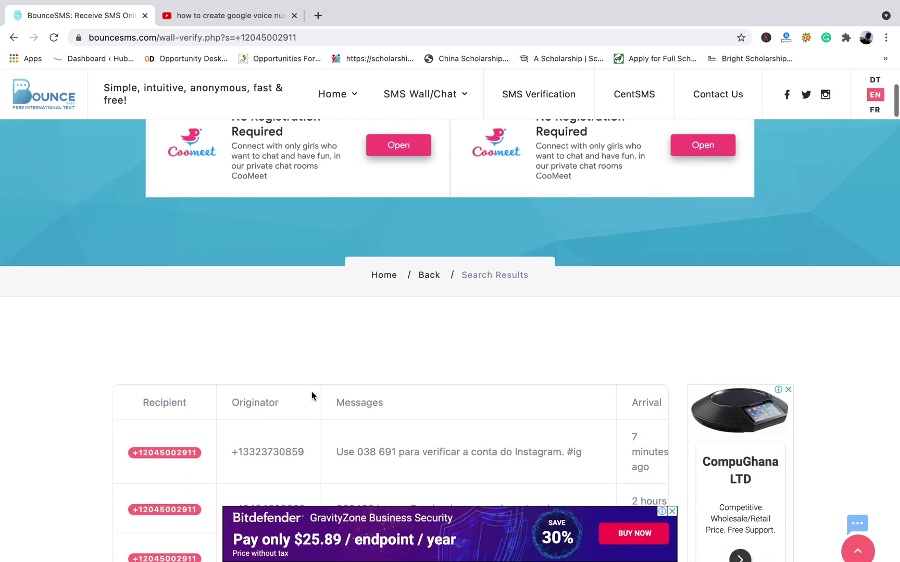
pyautogui.scroll(-2, 311, 391)
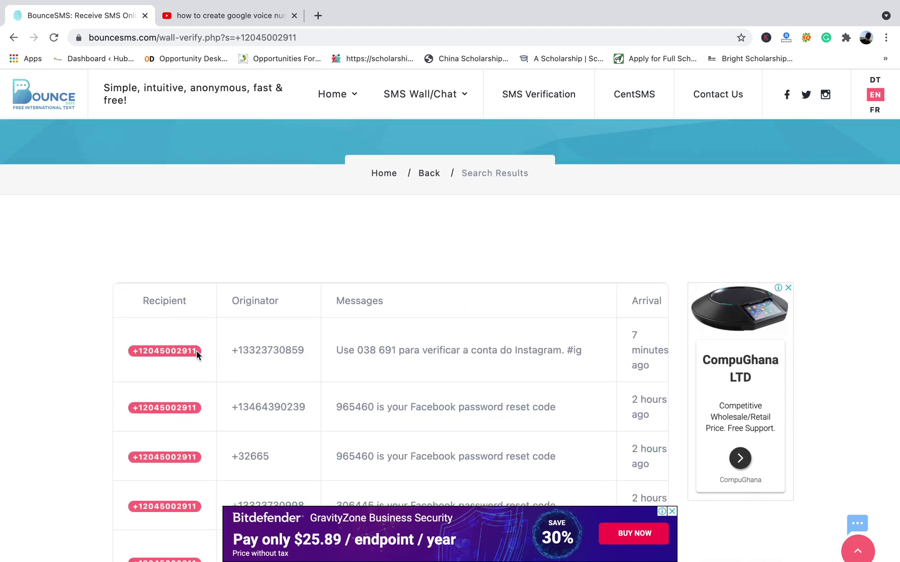
pyautogui.moveTo(197, 352); pyautogui.dragTo(143, 354)
pyautogui.hotkey('ctrl', 'Left')
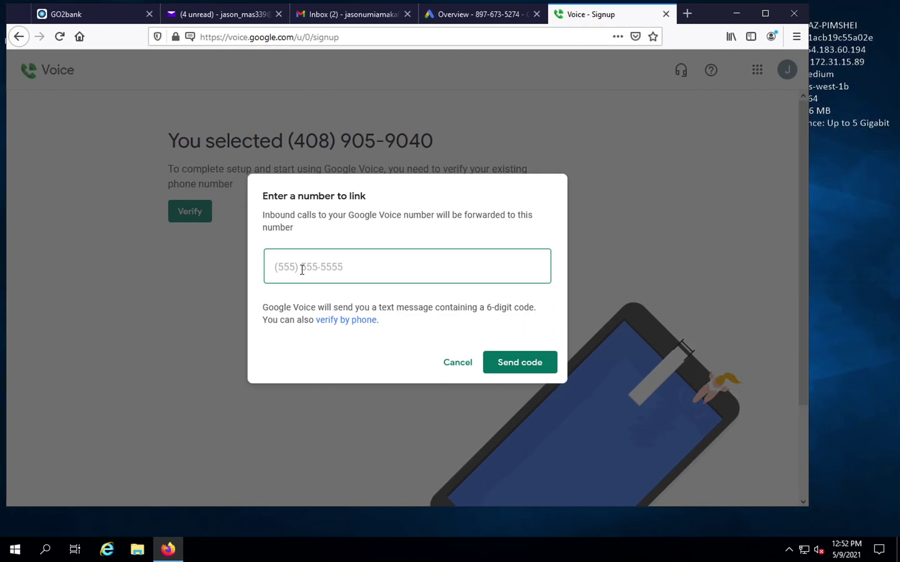
pyautogui.hotkey('ctrl', 'v')
pyautogui.click(514, 364)
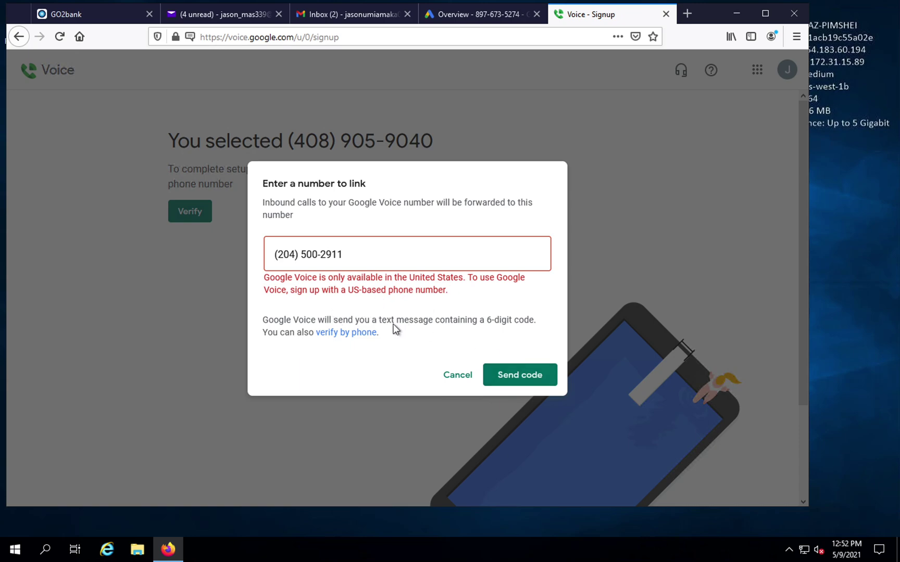
pyautogui.click(453, 376)
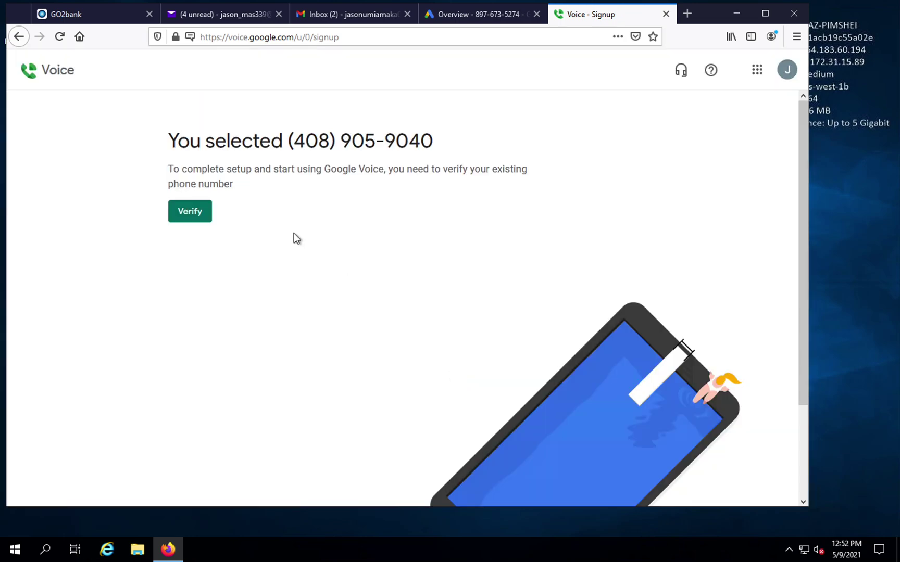
pyautogui.click(190, 211)
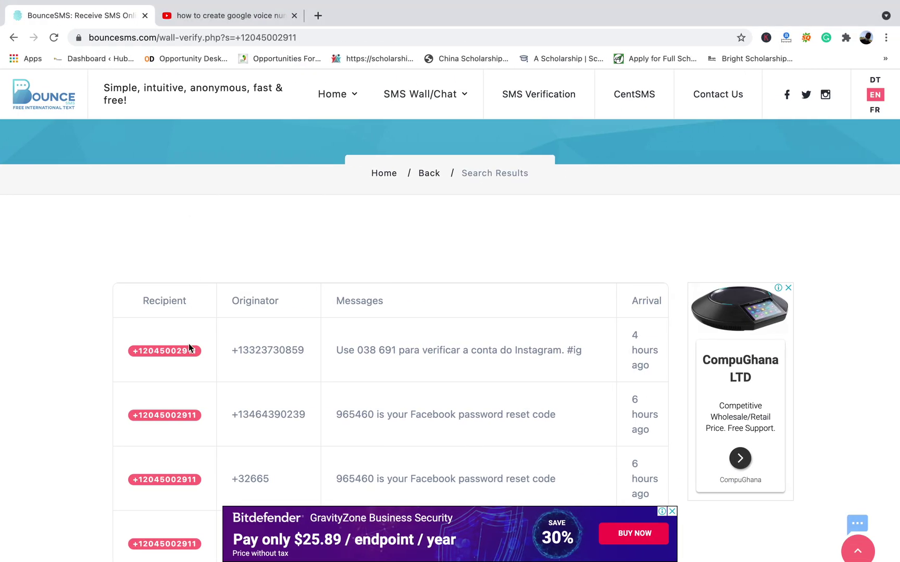
pyautogui.hscroll(-5, 189, 344)
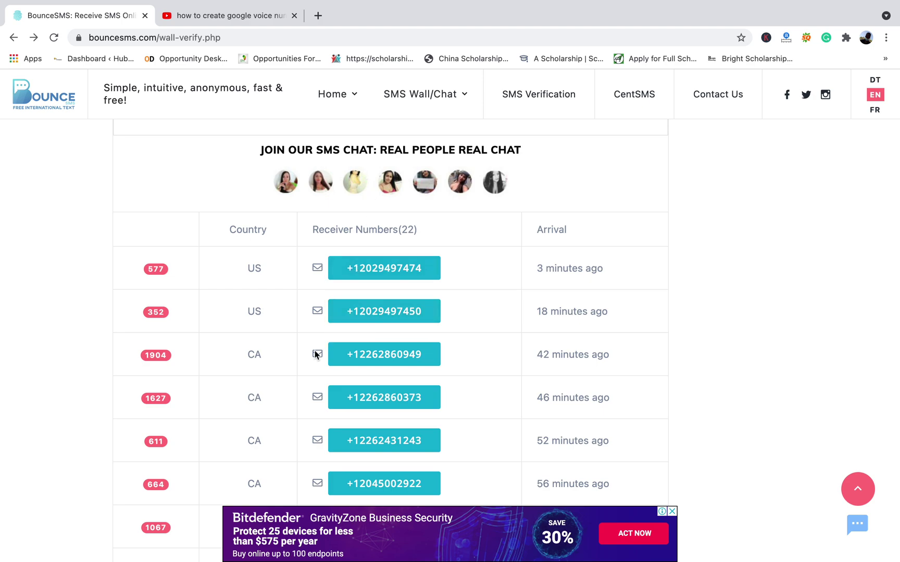
pyautogui.click(358, 360)
pyautogui.click(365, 312)
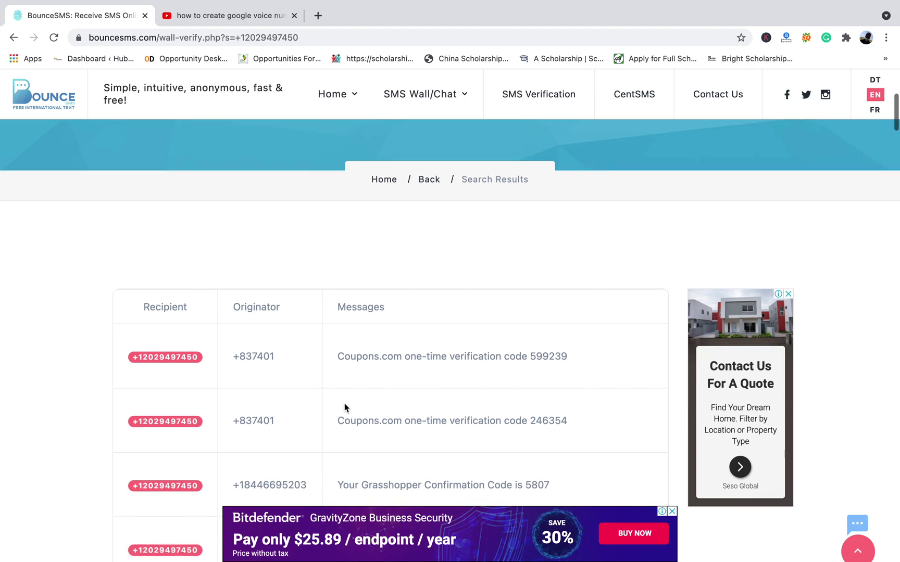
pyautogui.moveTo(201, 360); pyautogui.dragTo(132, 358)
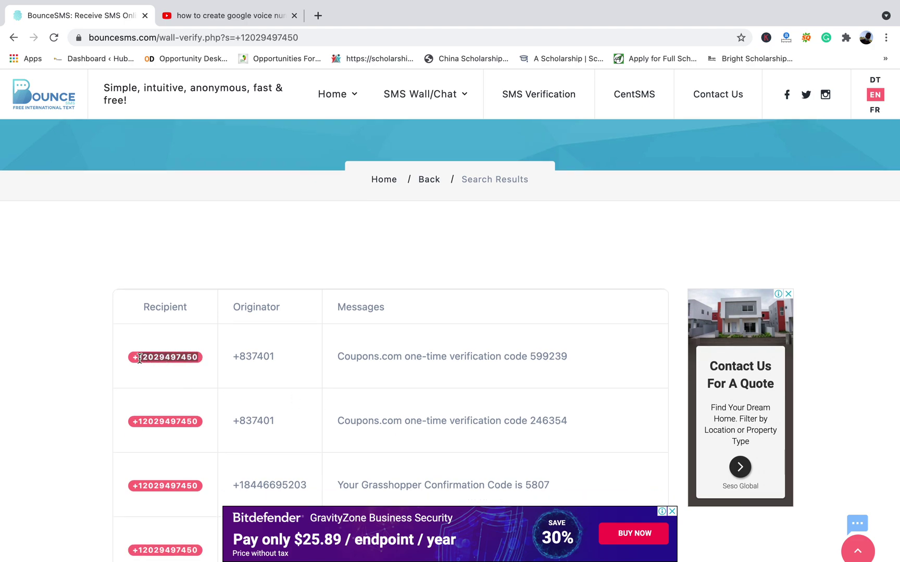
pyautogui.hotkey('ctrl', 'Left')
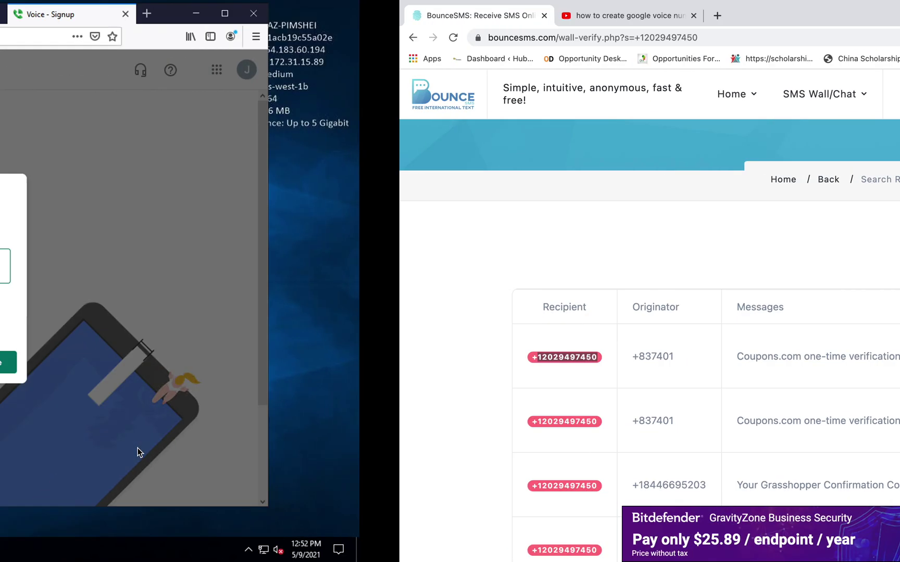
pyautogui.hotkey('ctrl', 'v')
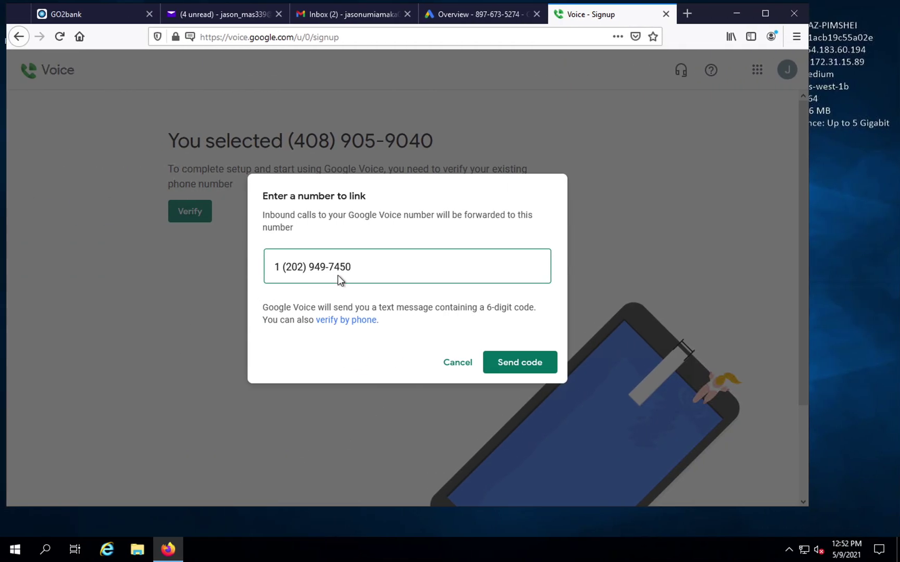
pyautogui.click(524, 362)
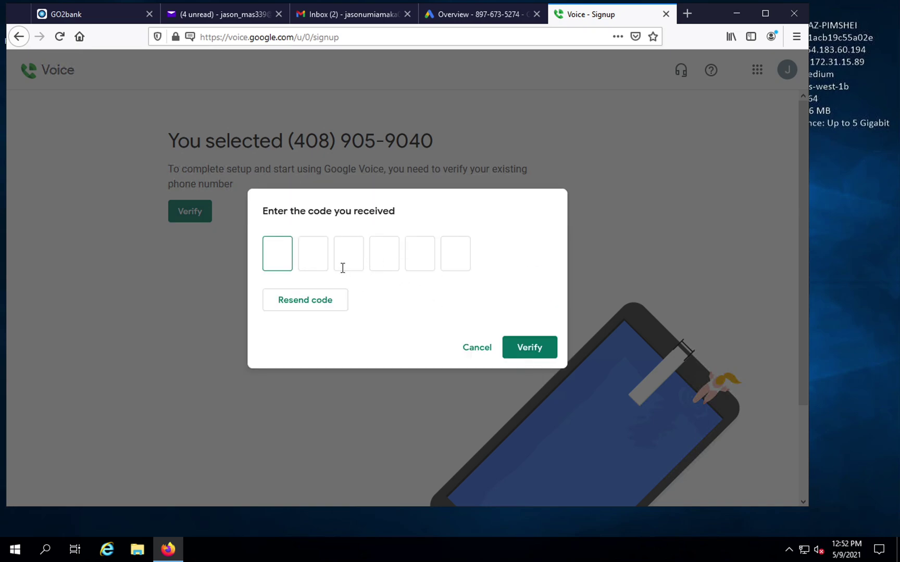
pyautogui.hotkey('ctrl', 'Right')
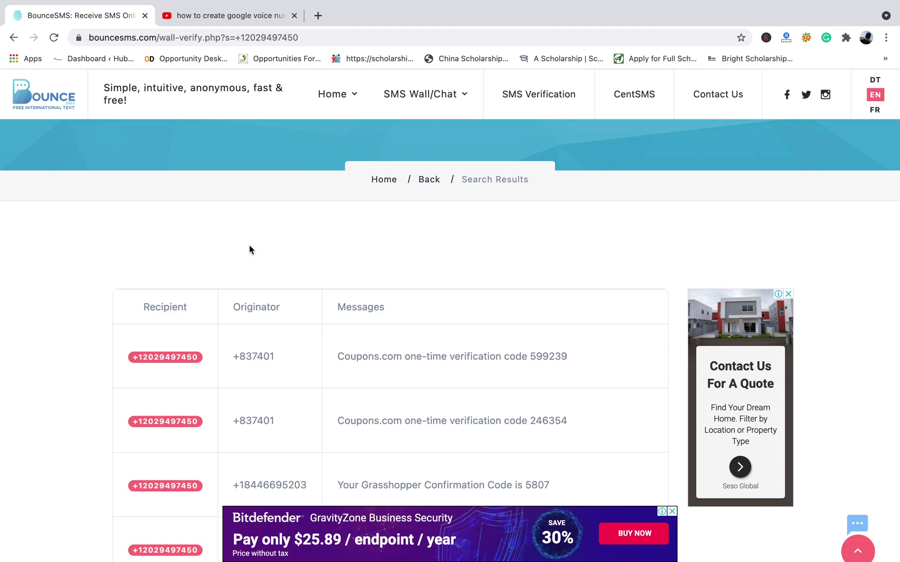
pyautogui.click(54, 39)
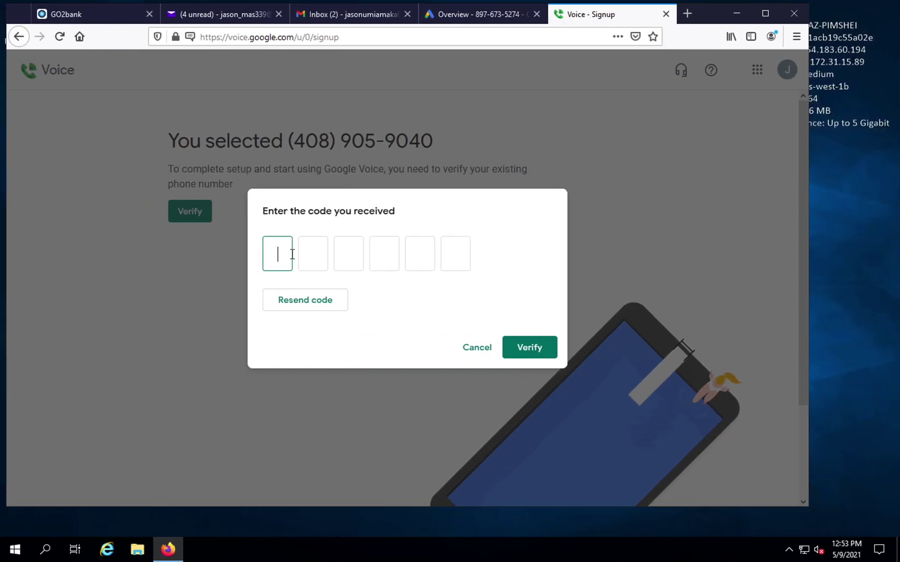
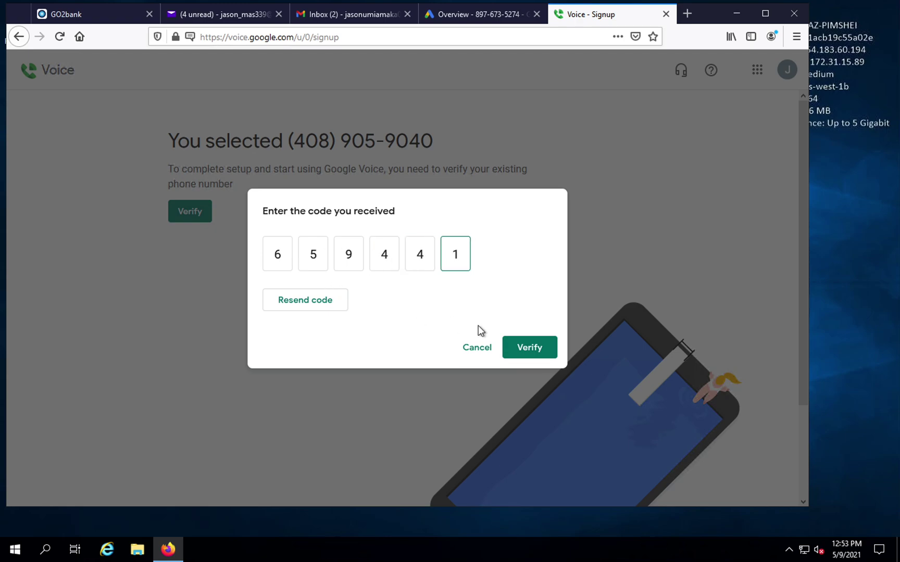
pyautogui.click(536, 345)
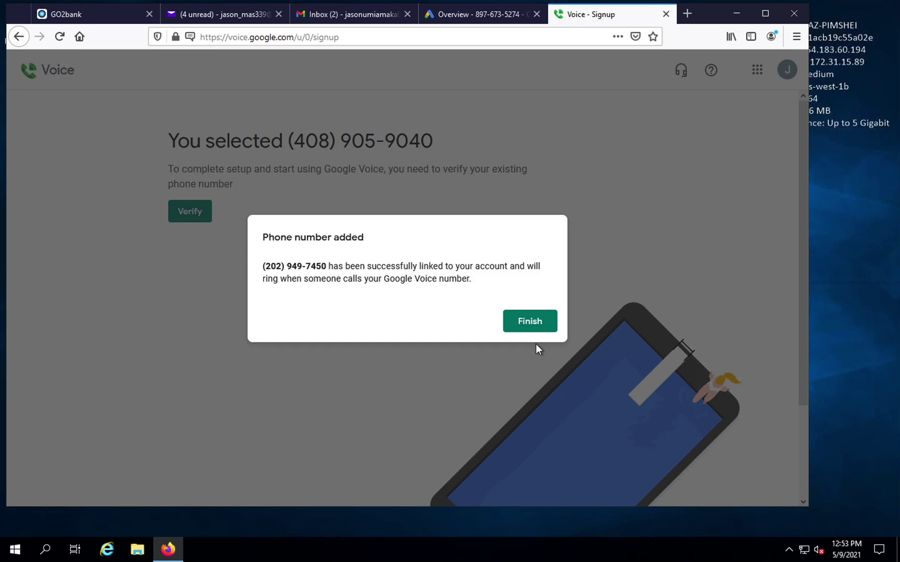
pyautogui.click(533, 320)
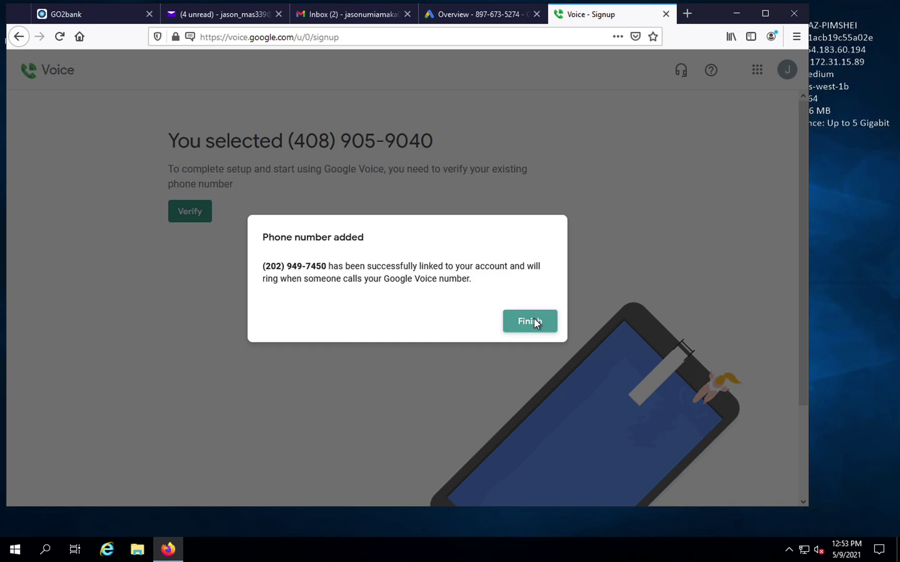